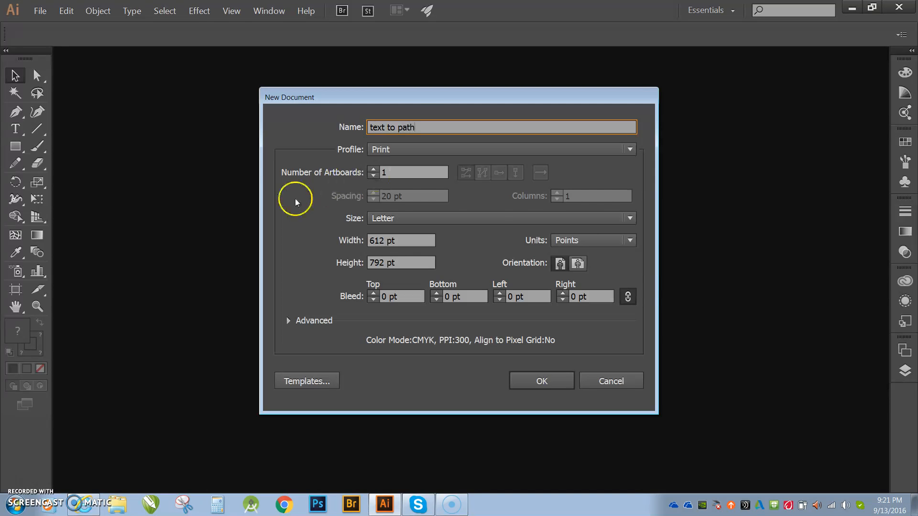
Create the "text to path" document with inches as units and landscape orientation, 11 by 8.5 in.
{"action": "left_click", "coordinate": [613, 242]}
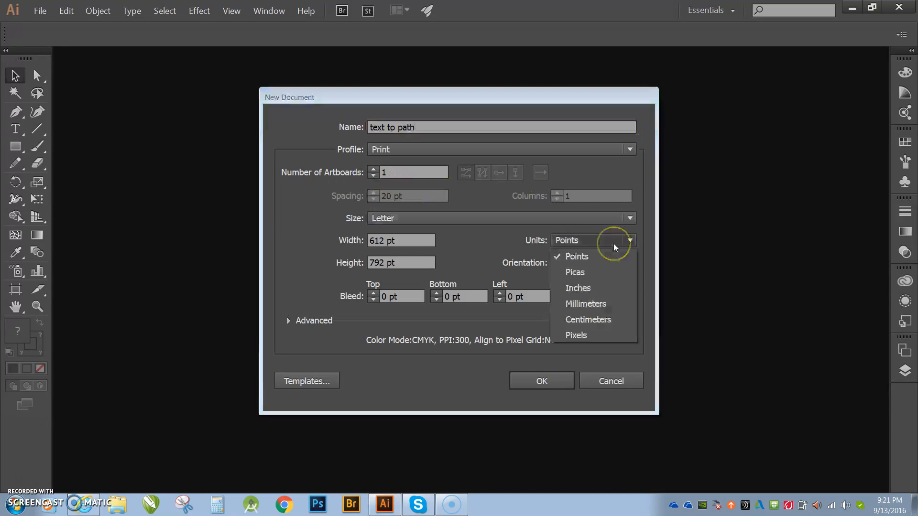
{"action": "left_click", "coordinate": [596, 288]}
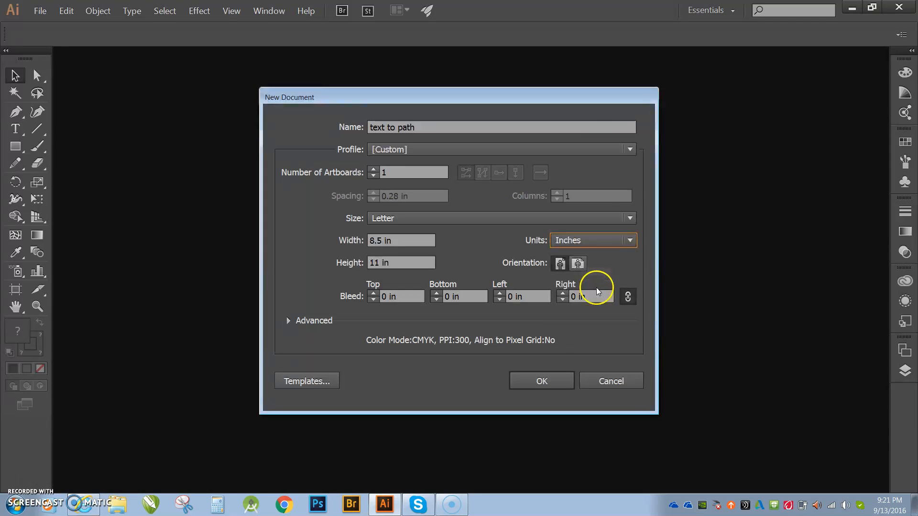
{"action": "left_click", "coordinate": [575, 266]}
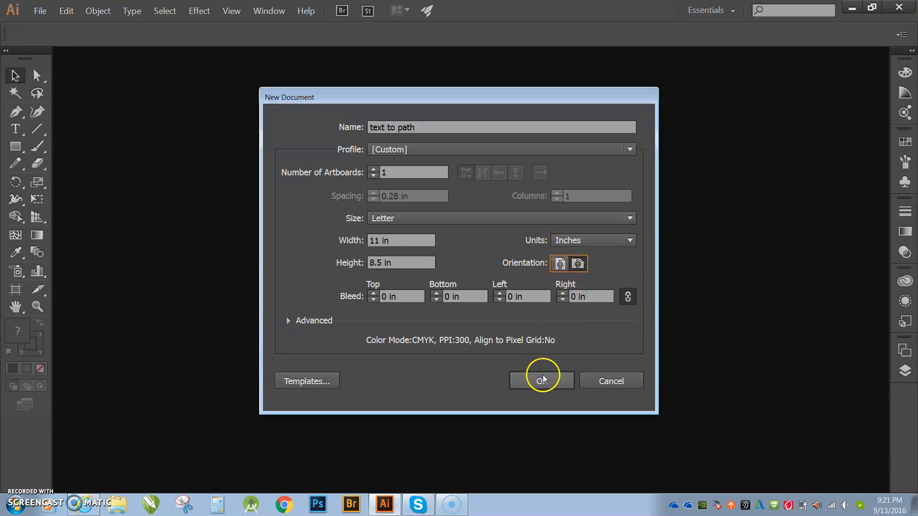
{"action": "key", "text": "Return"}
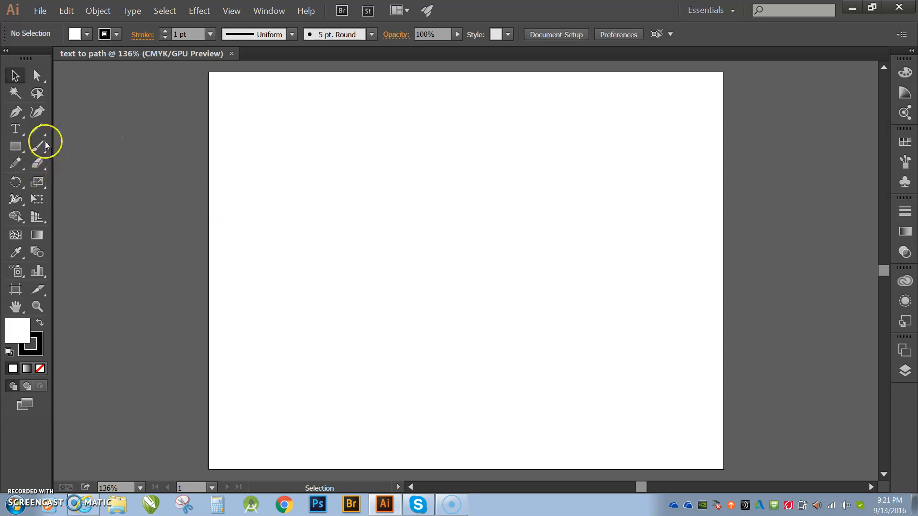
Draw a wavy Pencil path across the upper artboard and run "good morning. I hope everyone is having a great day." along it.
{"action": "left_click", "coordinate": [16, 165]}
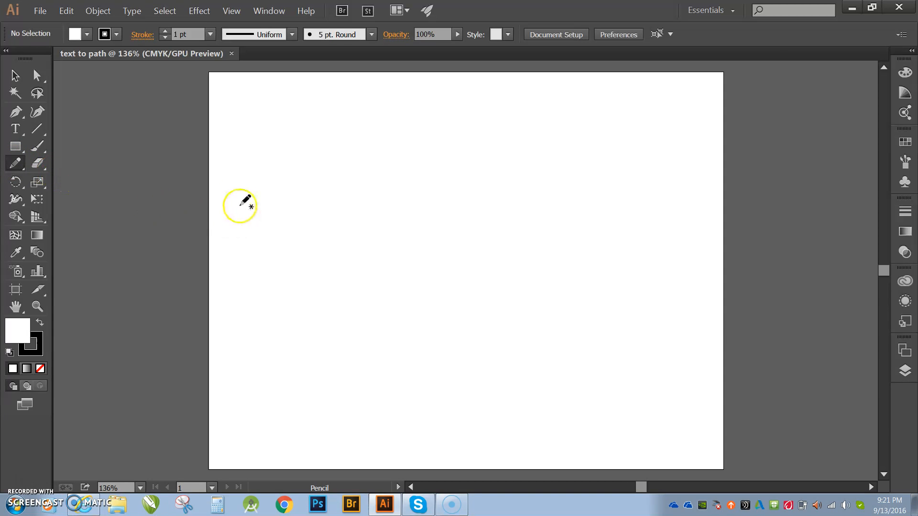
{"action": "mouse_move", "coordinate": [228, 197]}
{"action": "left_mouse_down"}
{"action": "mouse_move", "coordinate": [262, 140]}
{"action": "mouse_move", "coordinate": [285, 137]}
{"action": "mouse_move", "coordinate": [317, 176]}
{"action": "mouse_move", "coordinate": [336, 177]}
{"action": "mouse_move", "coordinate": [405, 139]}
{"action": "mouse_move", "coordinate": [441, 168]}
{"action": "mouse_move", "coordinate": [483, 175]}
{"action": "mouse_move", "coordinate": [536, 123]}
{"action": "mouse_move", "coordinate": [675, 178]}
{"action": "left_mouse_up"}
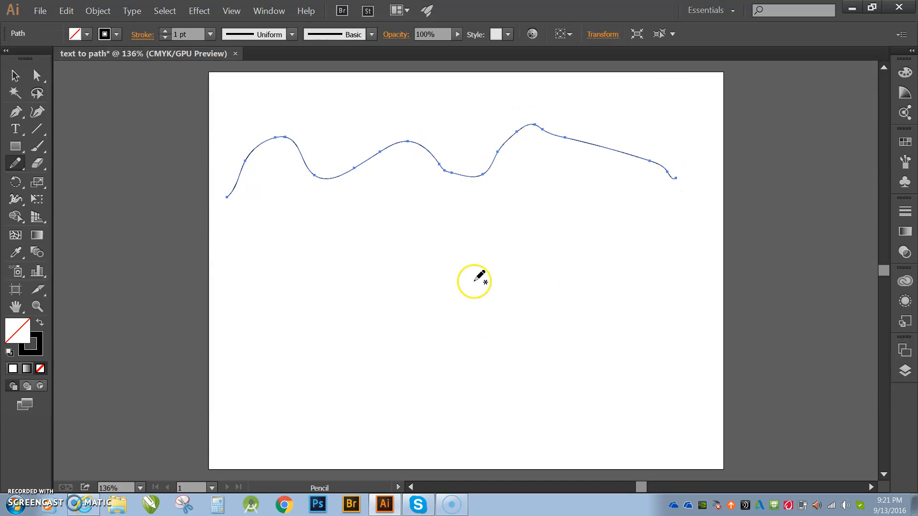
{"action": "left_click", "coordinate": [13, 133]}
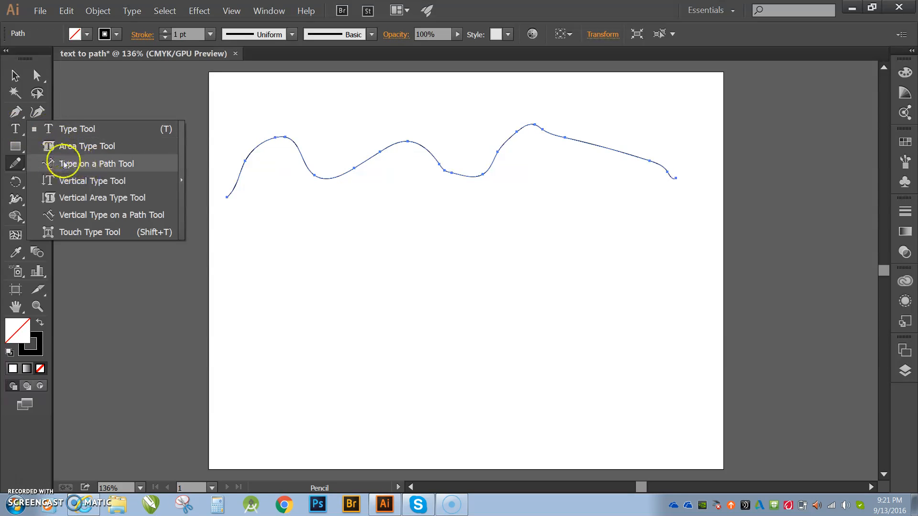
{"action": "left_click", "coordinate": [124, 165]}
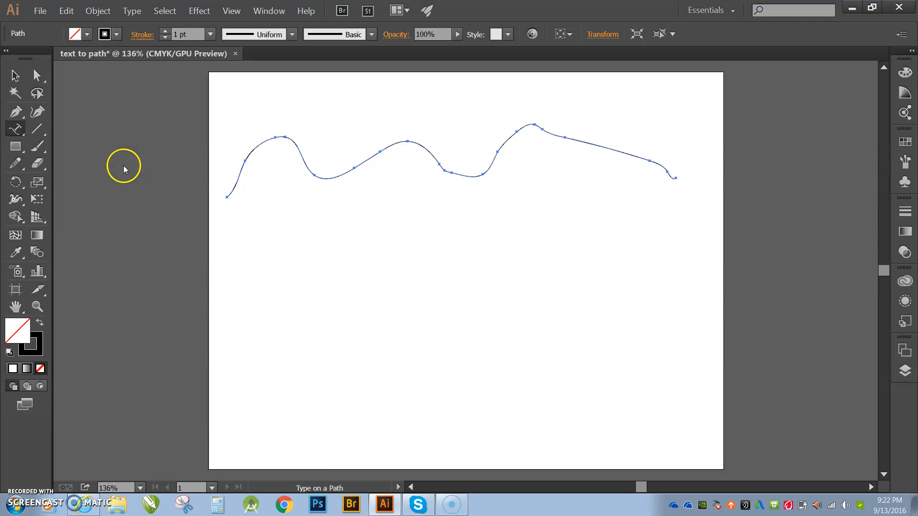
{"action": "left_click", "coordinate": [232, 185]}
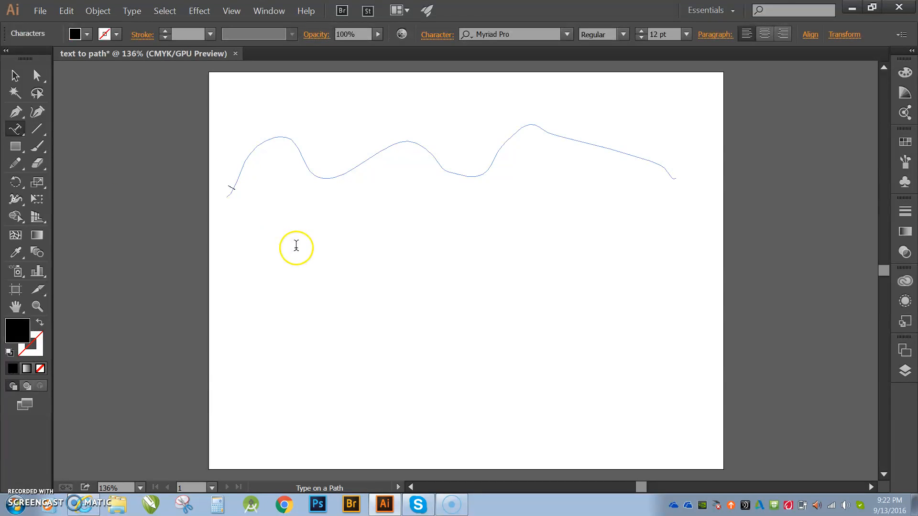
{"action": "left_click", "coordinate": [43, 309]}
{"action": "left_click", "coordinate": [361, 173]}
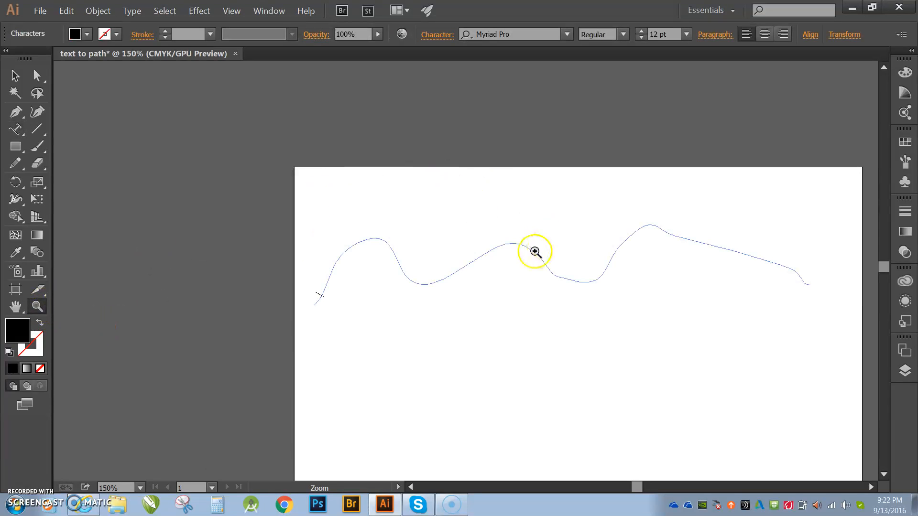
{"action": "left_click", "coordinate": [535, 251]}
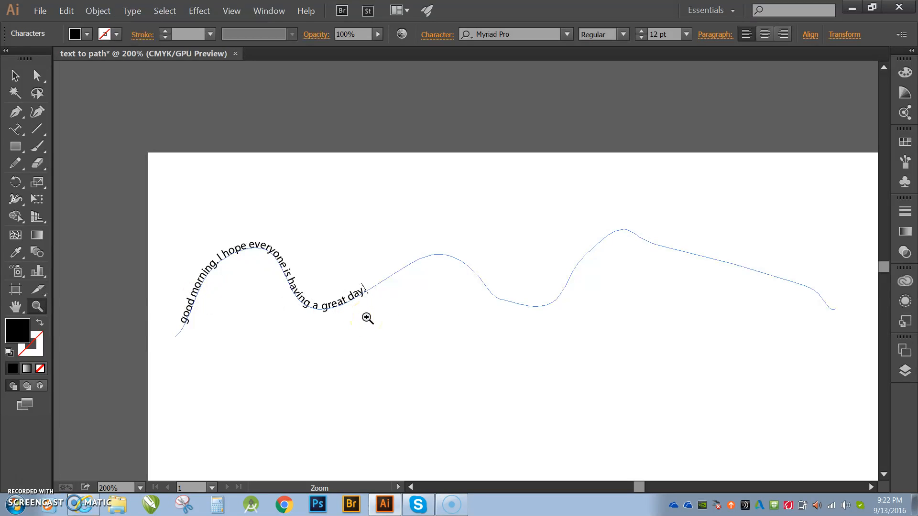
Draw a wide rectangle on the artboard below the curved text.
{"action": "key", "text": "ctrl+0"}
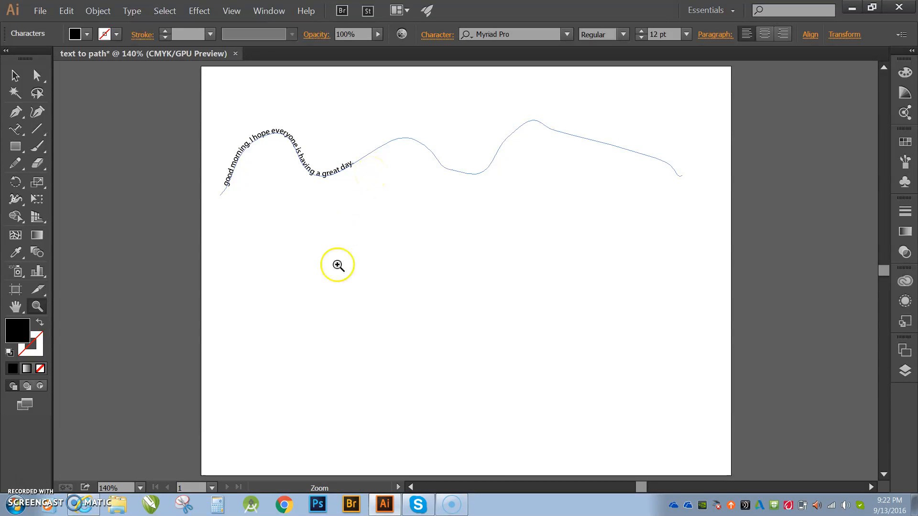
{"action": "left_click", "coordinate": [20, 151]}
{"action": "left_click_drag", "start_coordinate": [244, 253], "coordinate": [367, 303]}
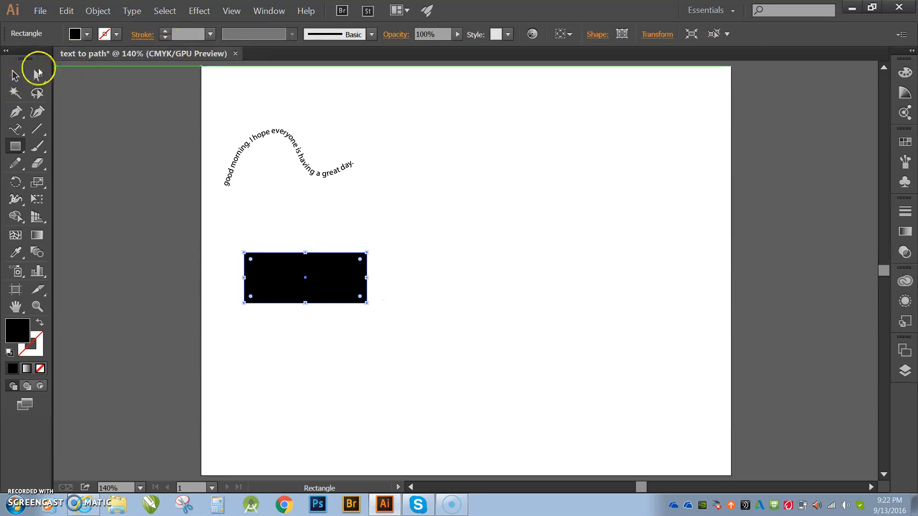
Give the rectangle no fill and a black stroke, and deselect it.
{"action": "left_click", "coordinate": [15, 75]}
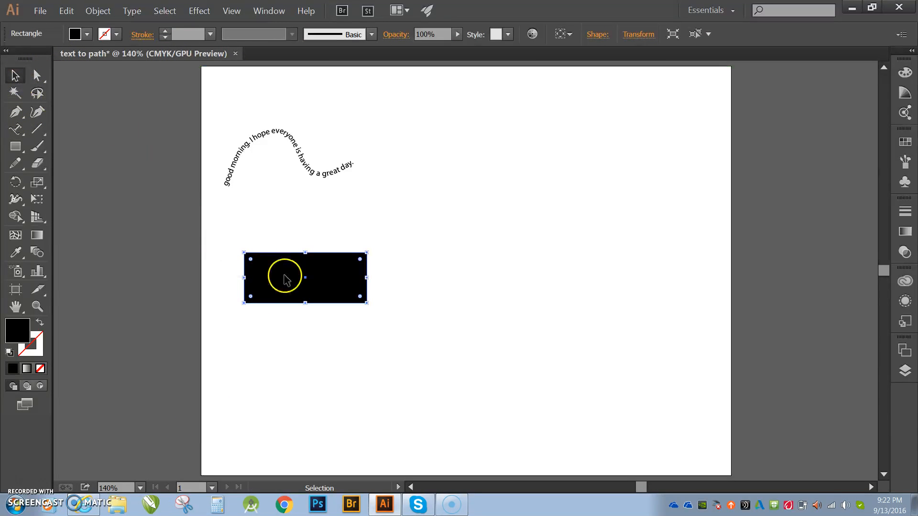
{"action": "left_click", "coordinate": [82, 40]}
{"action": "left_click", "coordinate": [9, 61]}
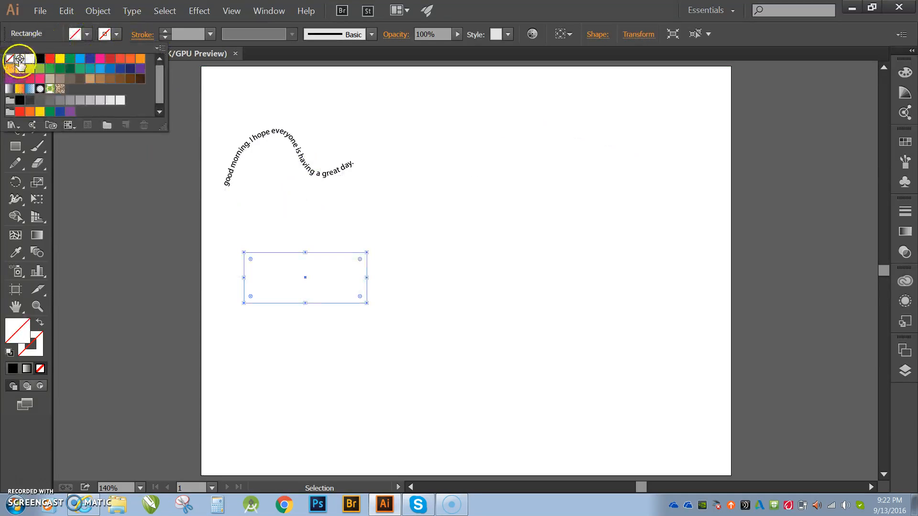
{"action": "left_click", "coordinate": [118, 35]}
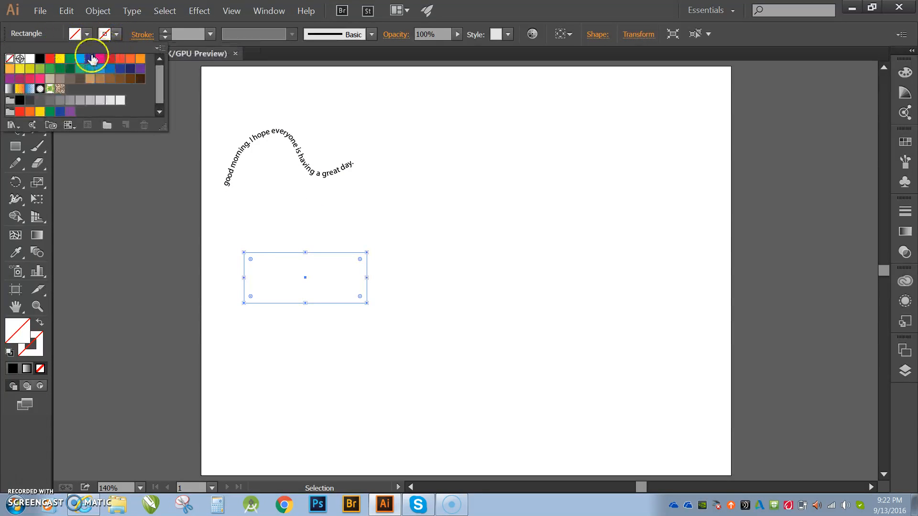
{"action": "left_click", "coordinate": [39, 60]}
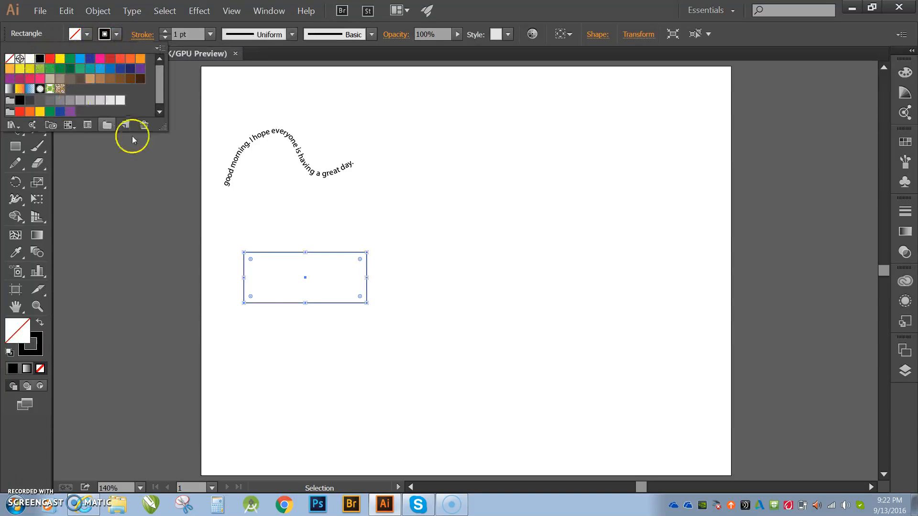
{"action": "left_click", "coordinate": [225, 282]}
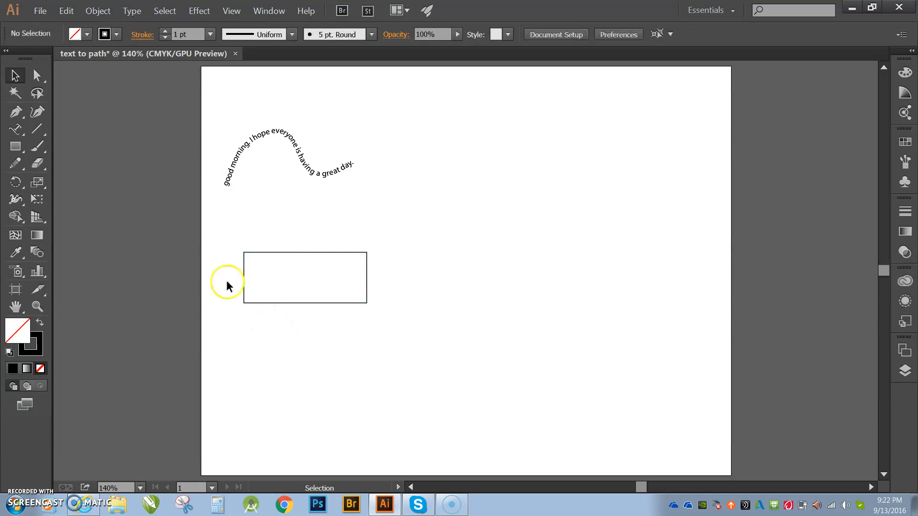
Add filler text around the rectangle's outline with the Type on a Path tool.
{"action": "left_click", "coordinate": [14, 128]}
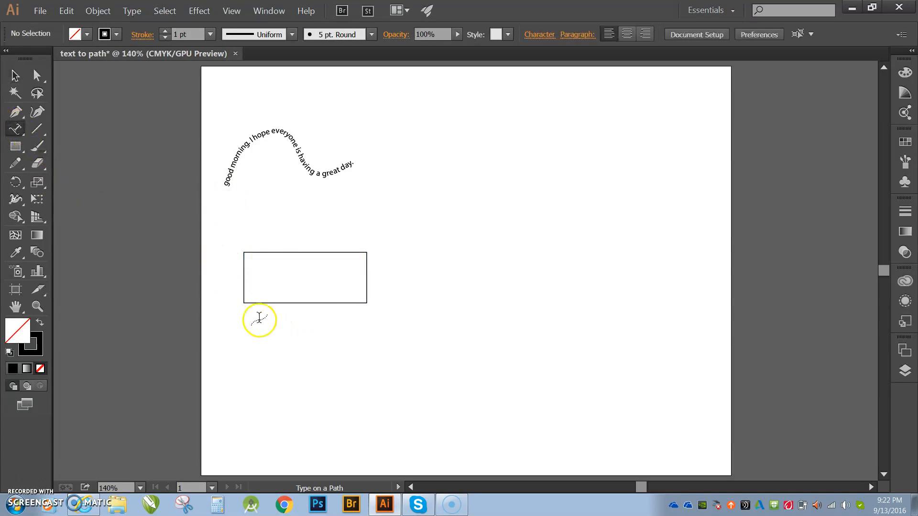
{"action": "left_click", "coordinate": [249, 251]}
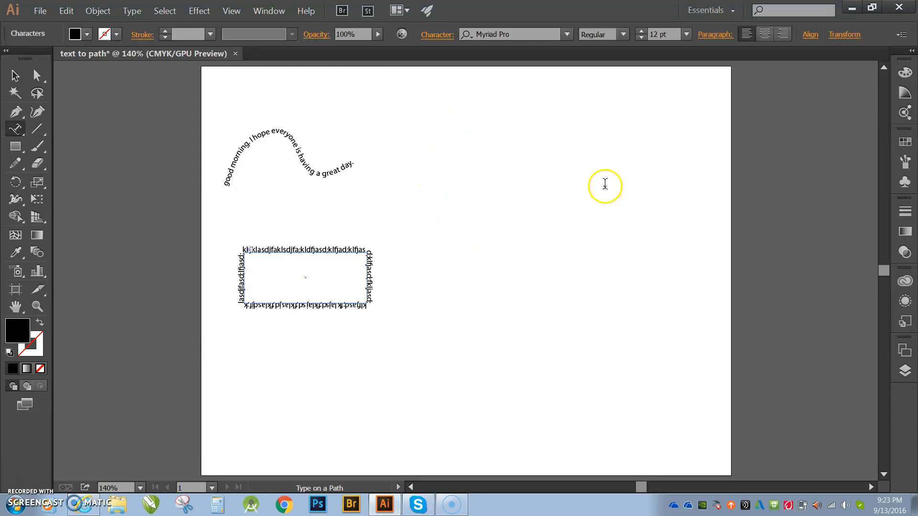
Draw a large wide ellipse in the lower right part of the artboard.
{"action": "left_click", "coordinate": [17, 151]}
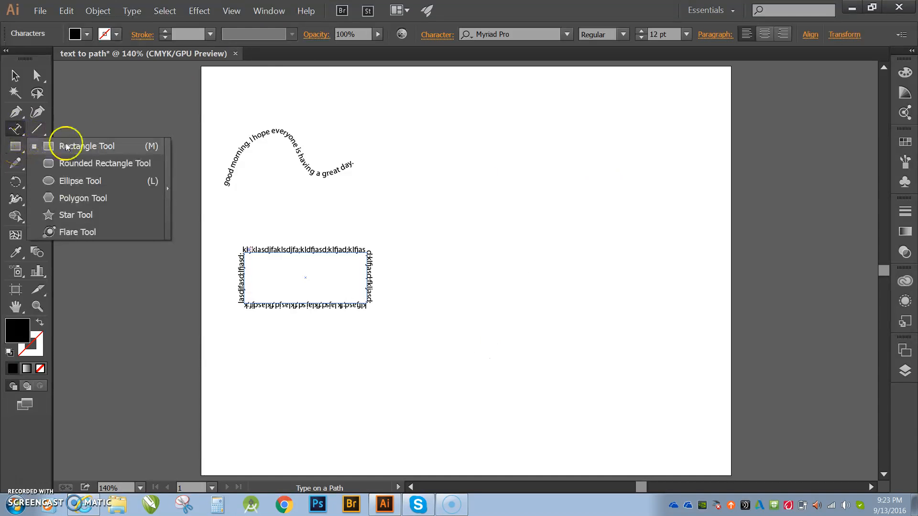
{"action": "left_click", "coordinate": [77, 180]}
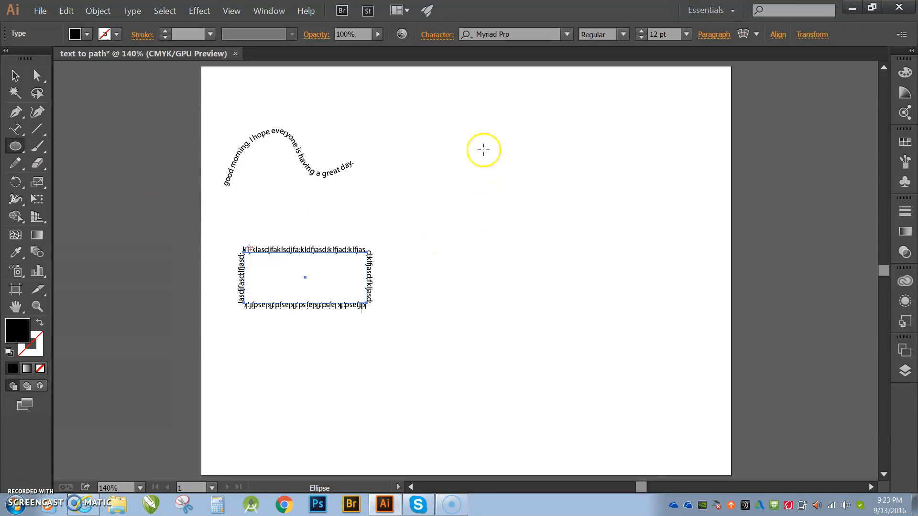
{"action": "left_click_drag", "start_coordinate": [463, 287], "coordinate": [651, 398]}
Give the ellipse no fill and a black stroke.
{"action": "left_click", "coordinate": [15, 75]}
{"action": "left_click", "coordinate": [87, 35]}
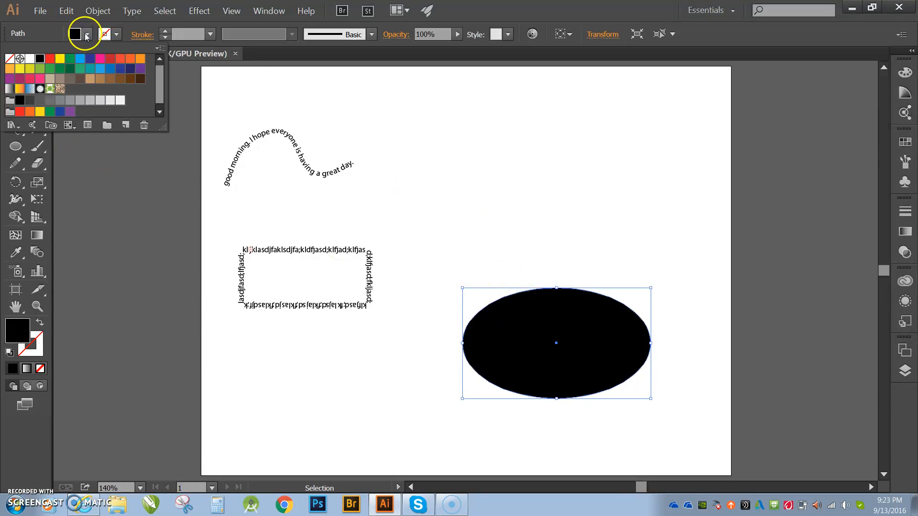
{"action": "left_click", "coordinate": [10, 59]}
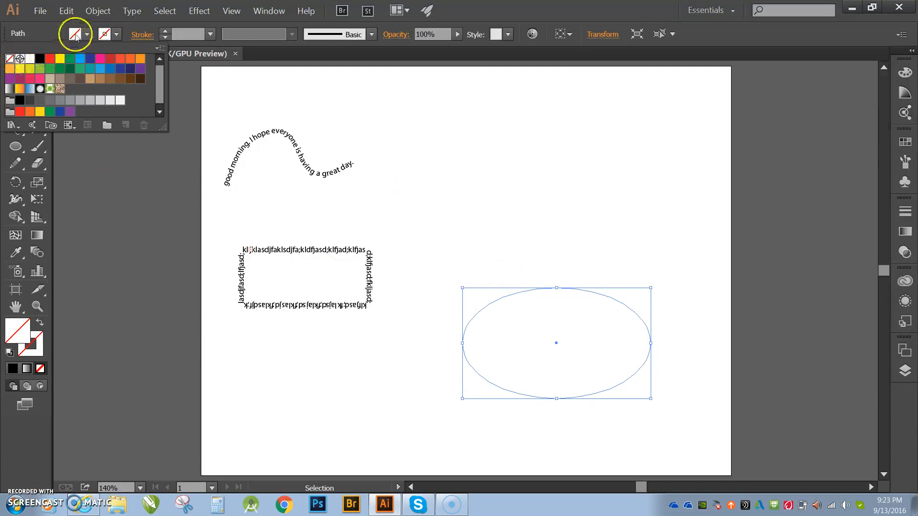
{"action": "left_click", "coordinate": [117, 34]}
{"action": "left_click", "coordinate": [116, 34]}
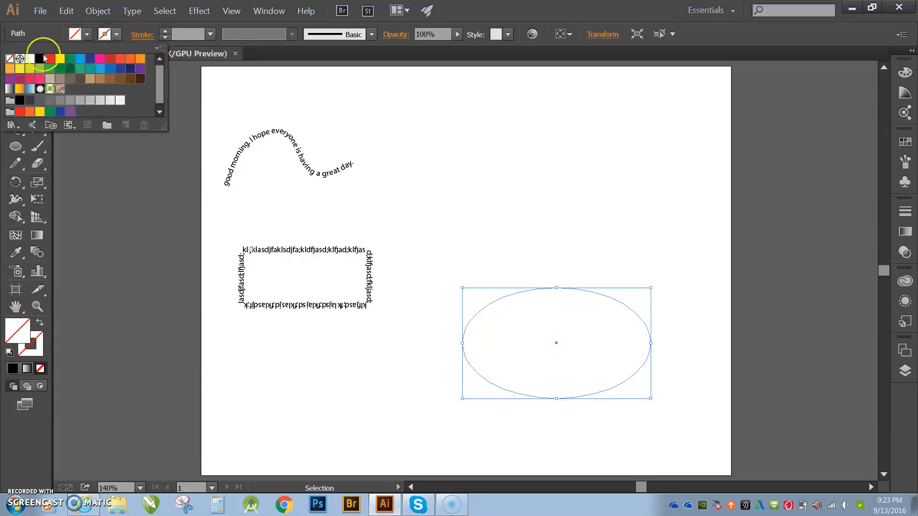
{"action": "left_click", "coordinate": [39, 59]}
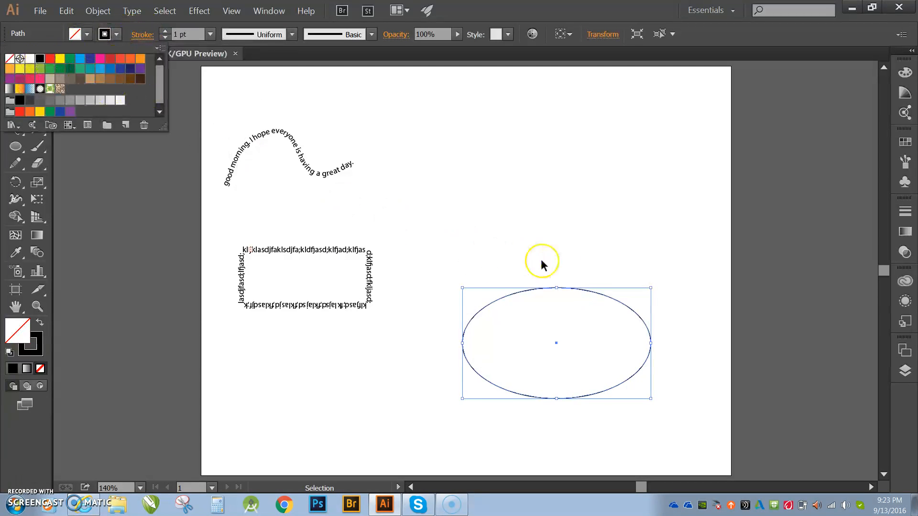
{"action": "left_click", "coordinate": [573, 395]}
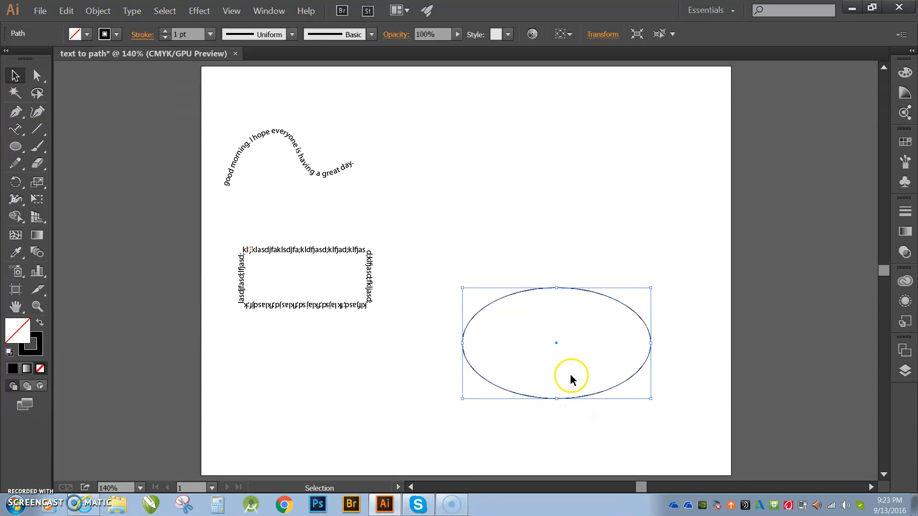
Move the ellipse up and to the left, beside the text rectangle, and deselect it.
{"action": "left_click", "coordinate": [565, 409]}
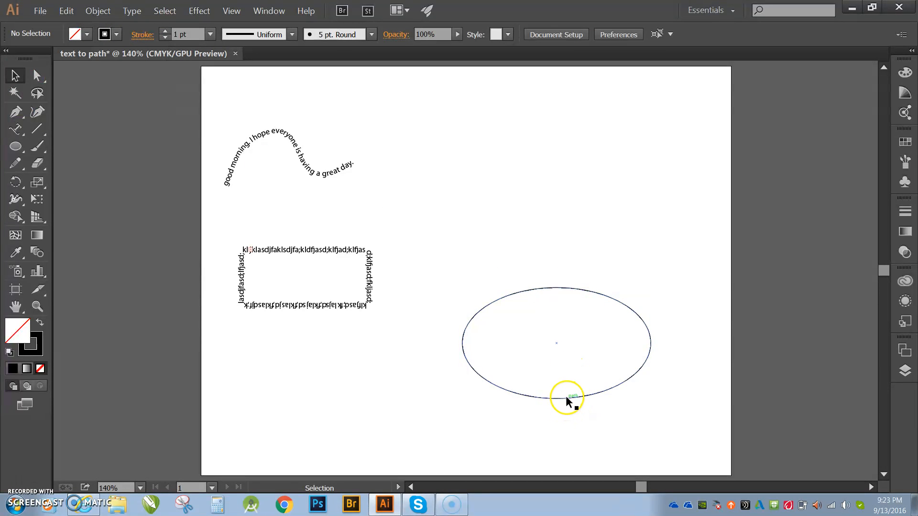
{"action": "left_click_drag", "start_coordinate": [565, 401], "coordinate": [533, 359]}
{"action": "left_click", "coordinate": [536, 393]}
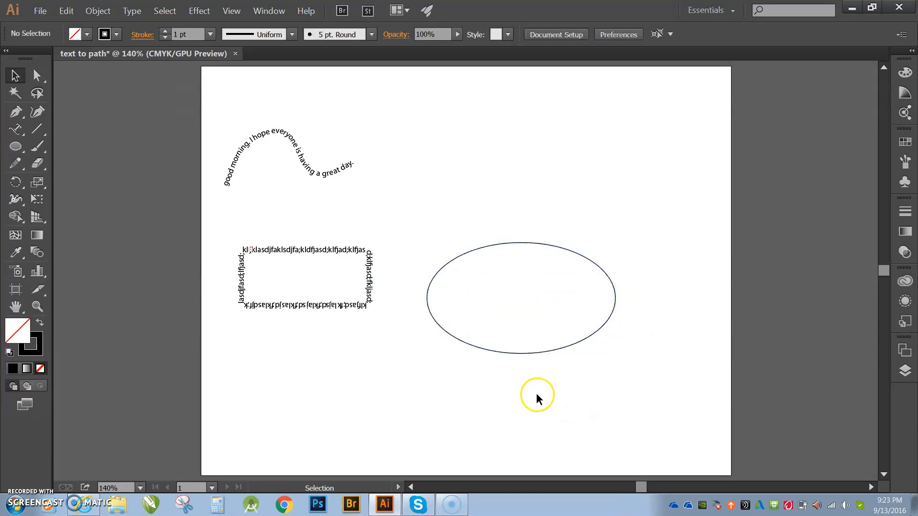
Cut the ellipse into upper and lower halves at its leftmost and rightmost anchor points with the Scissors tool, and check each half separately.
{"action": "left_click", "coordinate": [37, 306]}
{"action": "left_click", "coordinate": [524, 299]}
{"action": "left_click", "coordinate": [469, 268]}
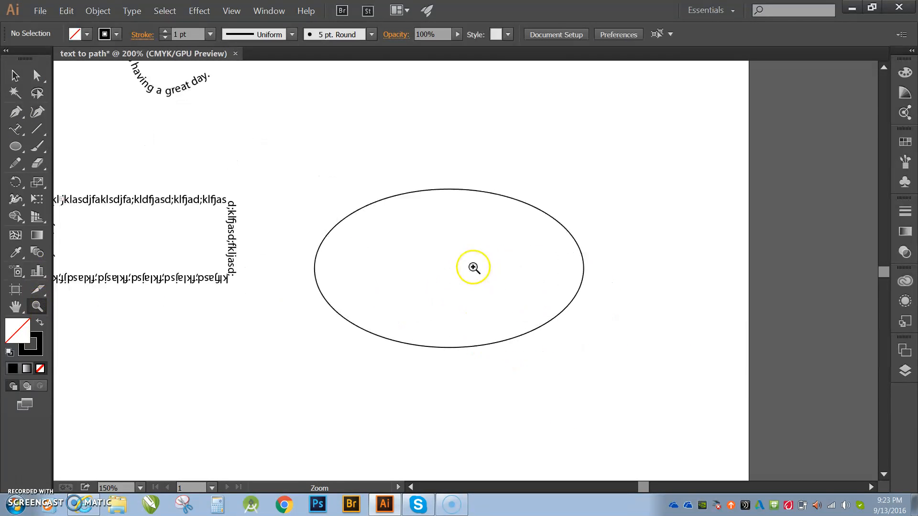
{"action": "left_click", "coordinate": [472, 268]}
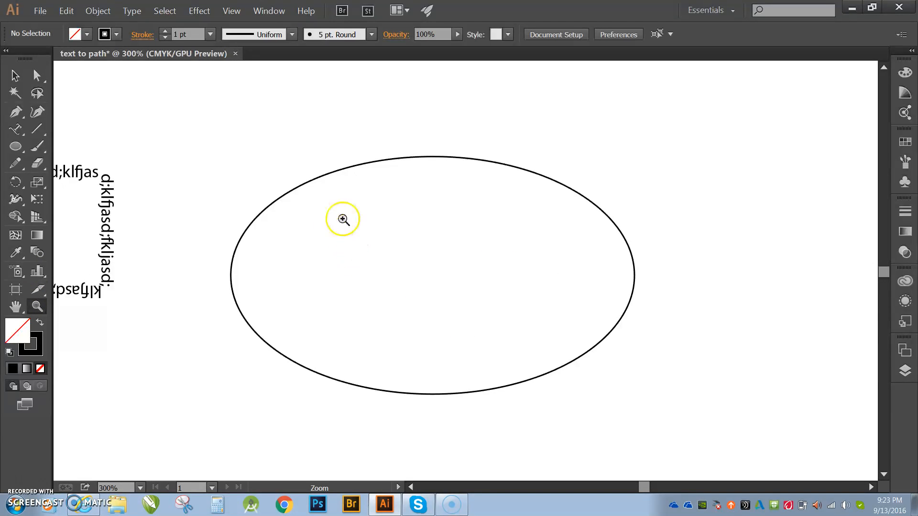
{"action": "left_click", "coordinate": [15, 130]}
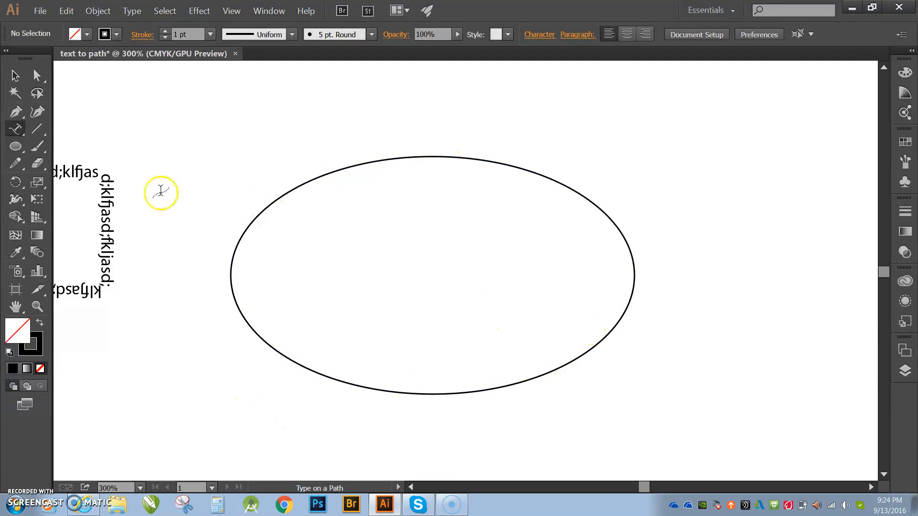
{"action": "left_click", "coordinate": [37, 164]}
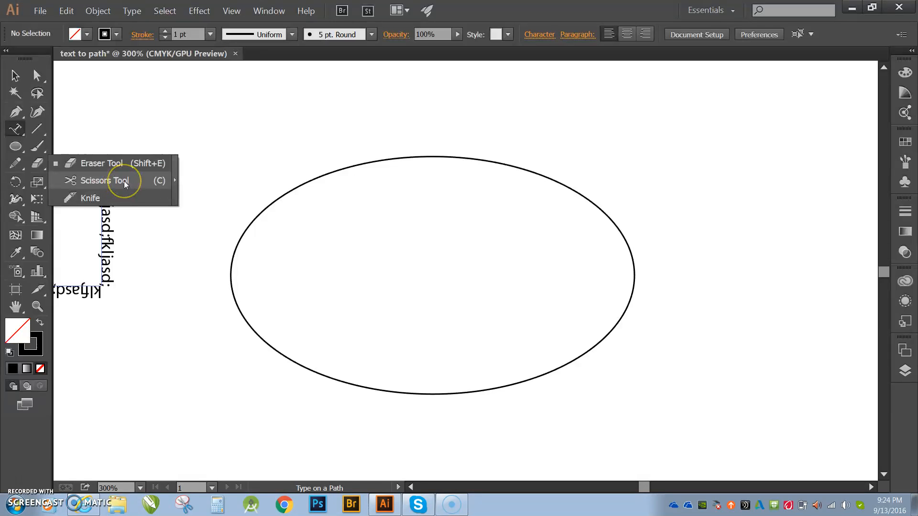
{"action": "left_click", "coordinate": [105, 180]}
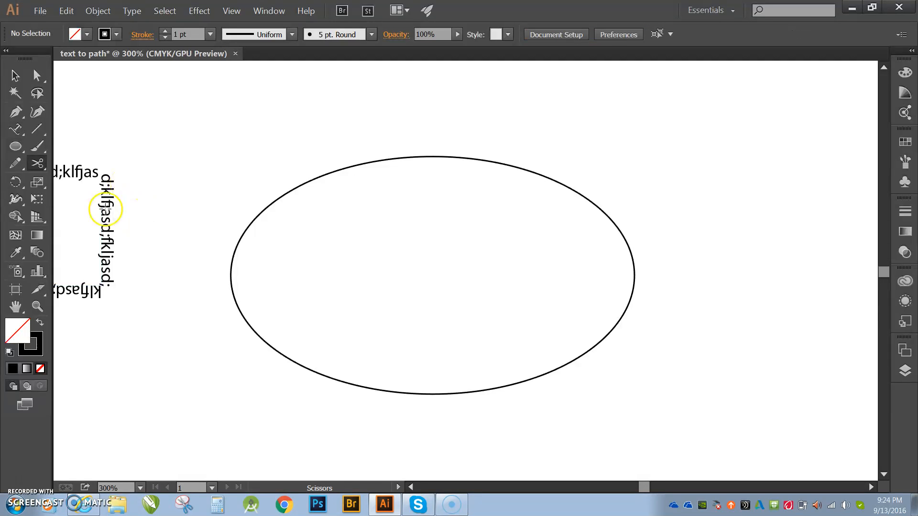
{"action": "left_click", "coordinate": [230, 275]}
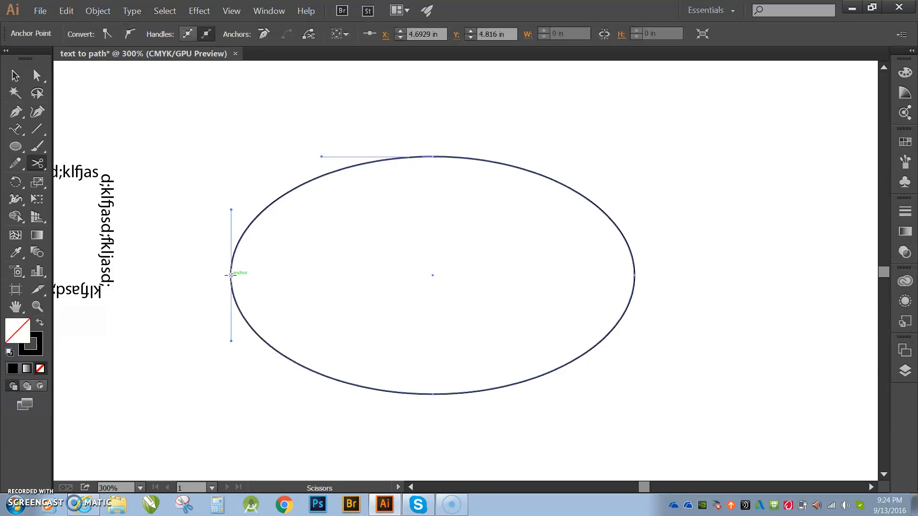
{"action": "left_click", "coordinate": [634, 275]}
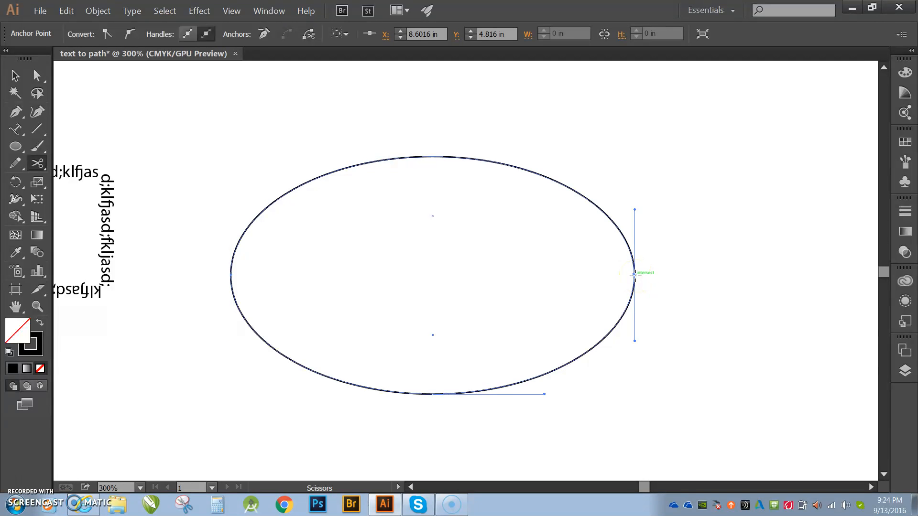
{"action": "left_click", "coordinate": [23, 77]}
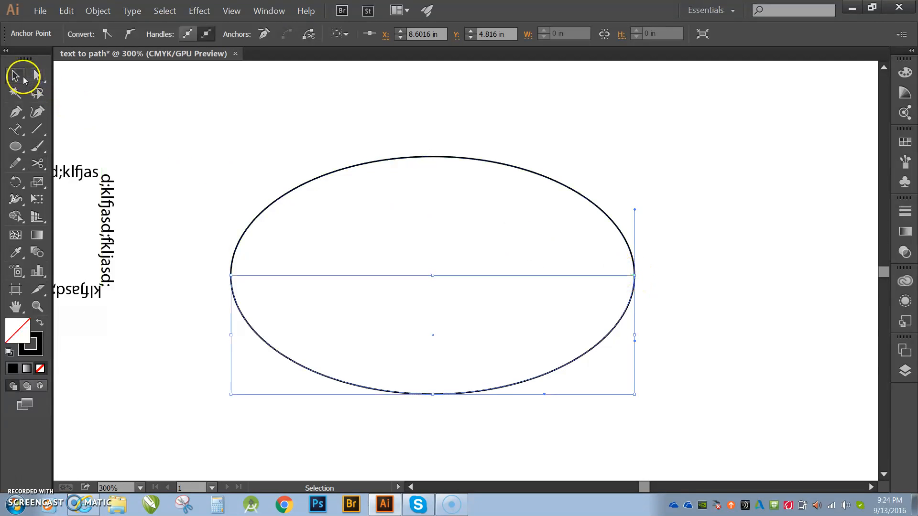
{"action": "left_click", "coordinate": [347, 167]}
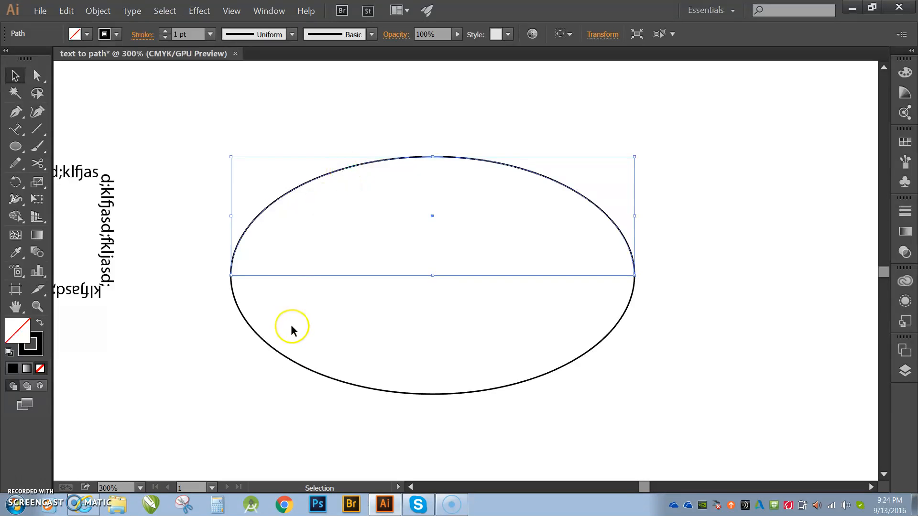
{"action": "left_click", "coordinate": [284, 358]}
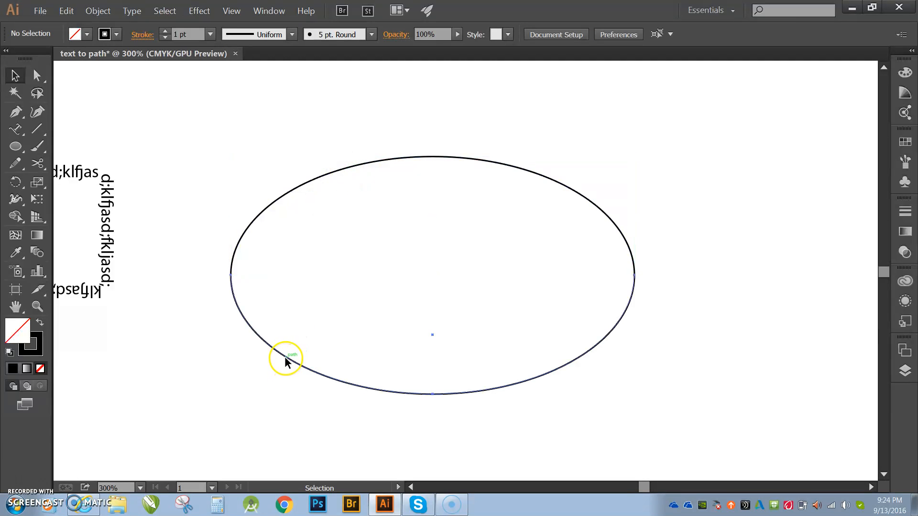
{"action": "left_click", "coordinate": [285, 357]}
Add a person's full name along the upper half of the ellipse with the Type on a Path tool.
{"action": "left_click", "coordinate": [326, 174]}
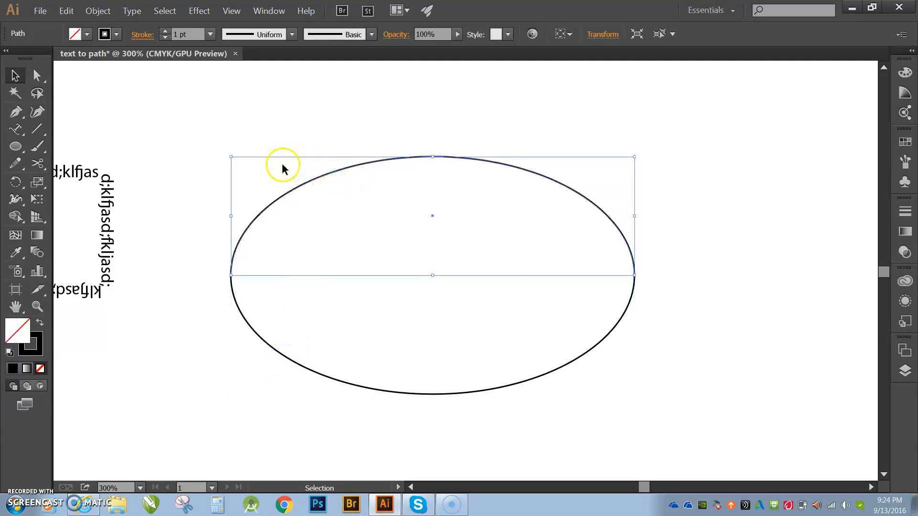
{"action": "left_click", "coordinate": [18, 133]}
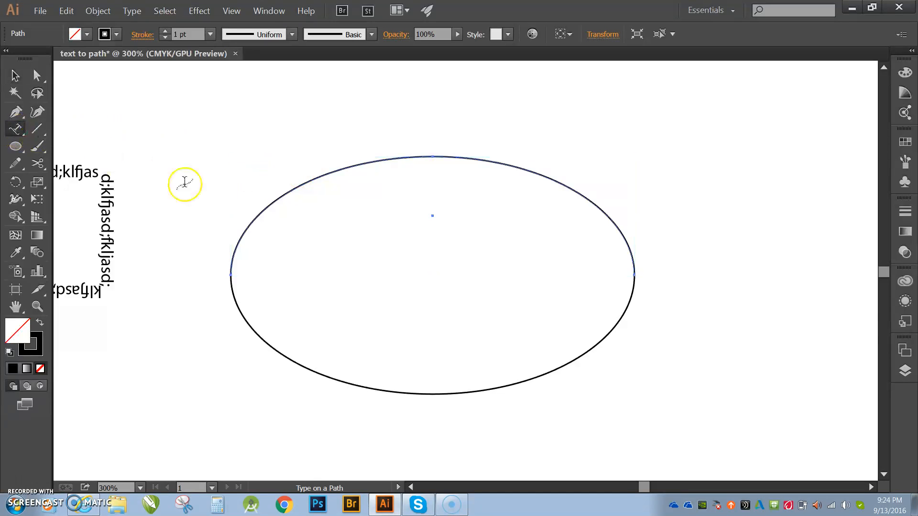
{"action": "left_click", "coordinate": [281, 193]}
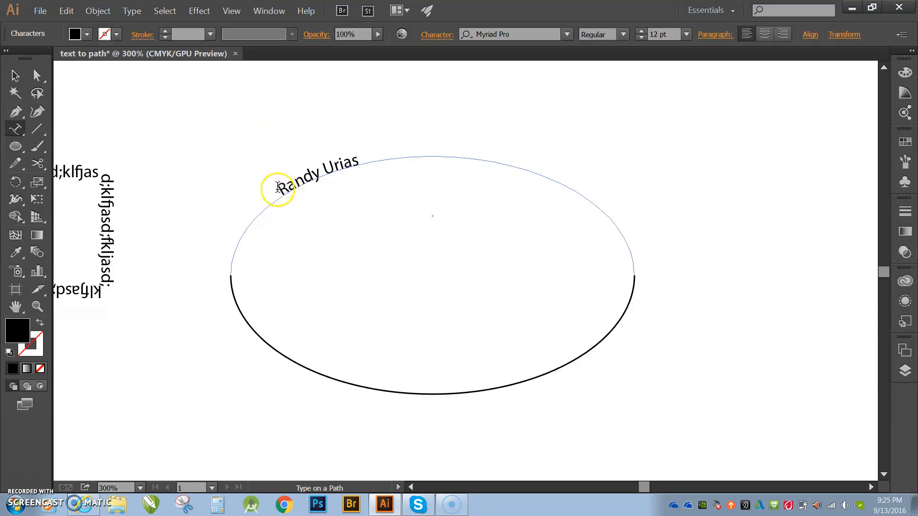
Slide the name along the upper arc to the middle of its crest and deselect it.
{"action": "left_click", "coordinate": [15, 76]}
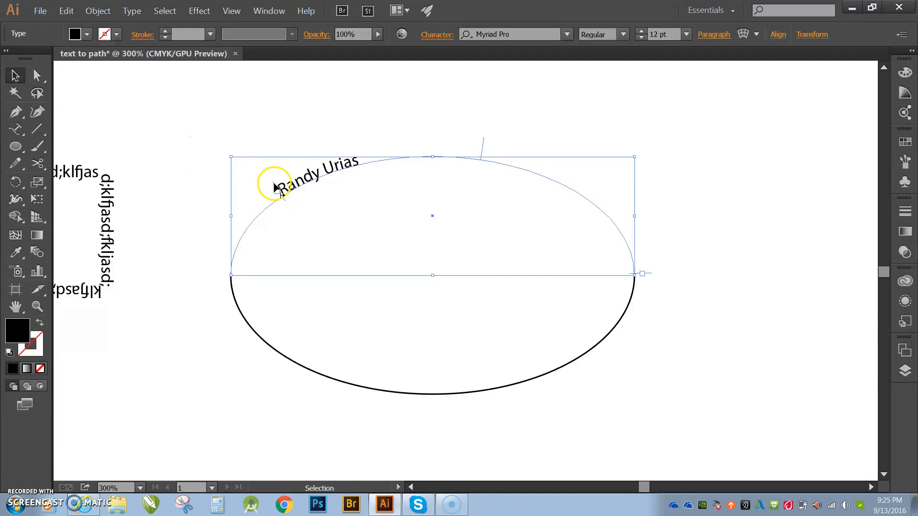
{"action": "left_click_drag", "start_coordinate": [275, 186], "coordinate": [394, 153]}
{"action": "left_click", "coordinate": [395, 377]}
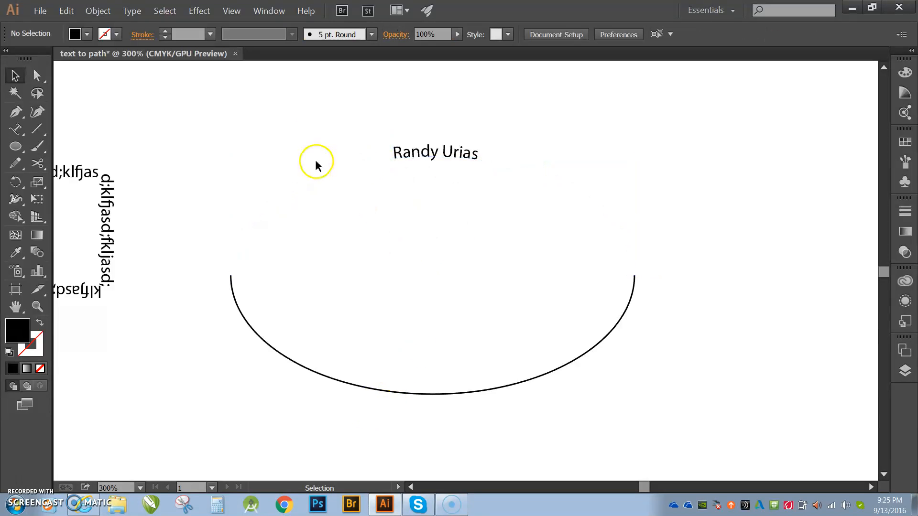
Add the text "Loves the game of baseball" along the lower half-ellipse and shift its start point so the whole sentence fits.
{"action": "left_click", "coordinate": [20, 132]}
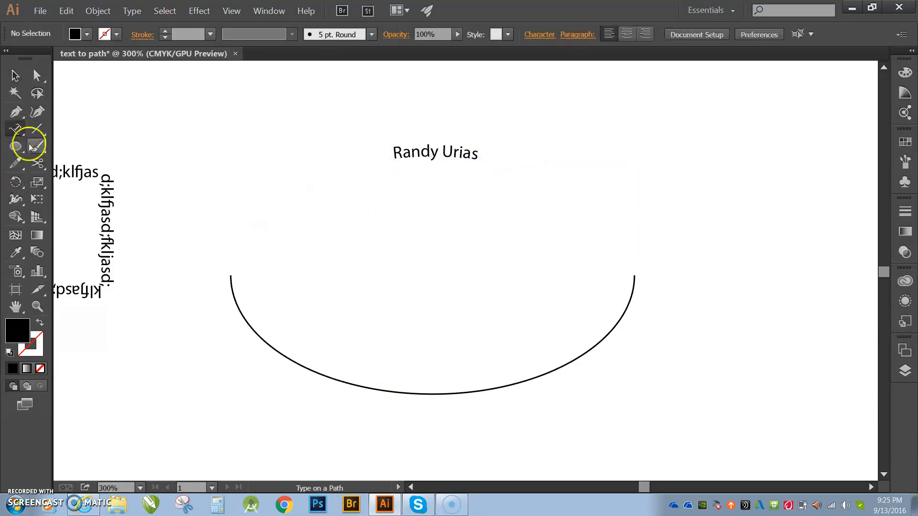
{"action": "left_click", "coordinate": [236, 300]}
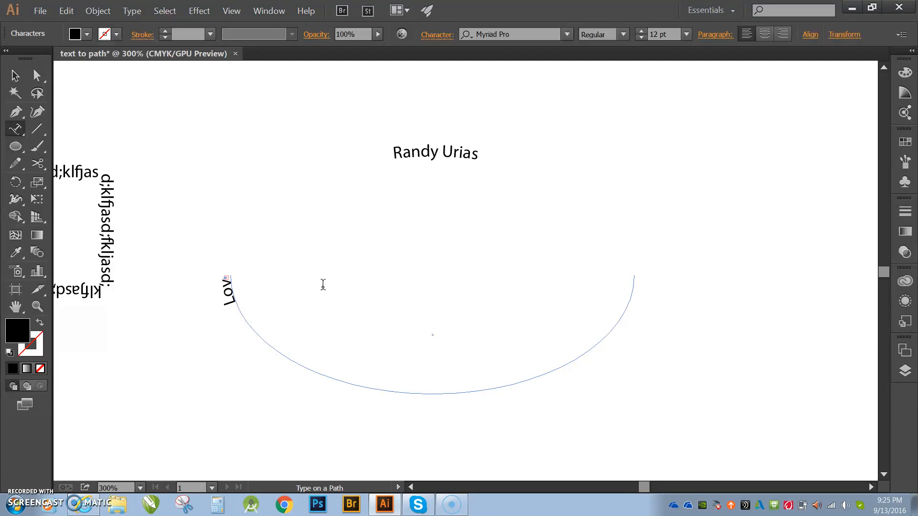
{"action": "left_click", "coordinate": [14, 74]}
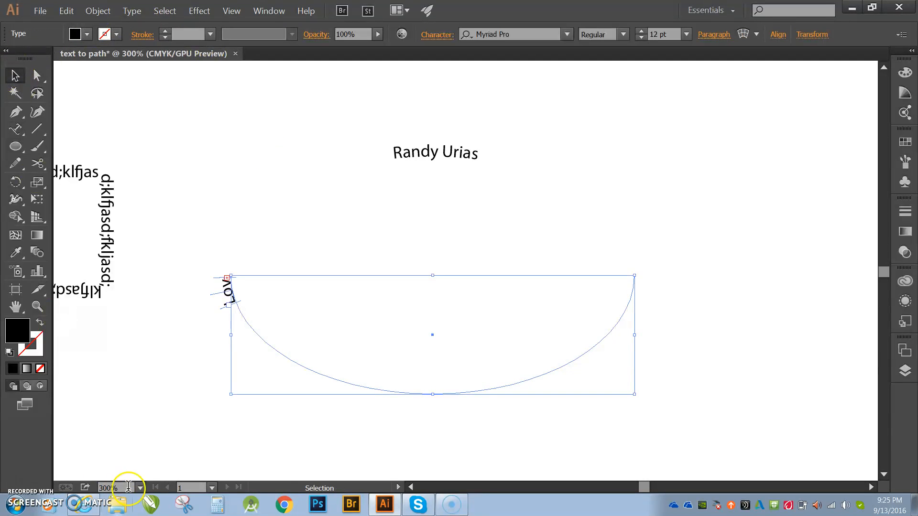
{"action": "left_click_drag", "start_coordinate": [223, 311], "coordinate": [532, 361]}
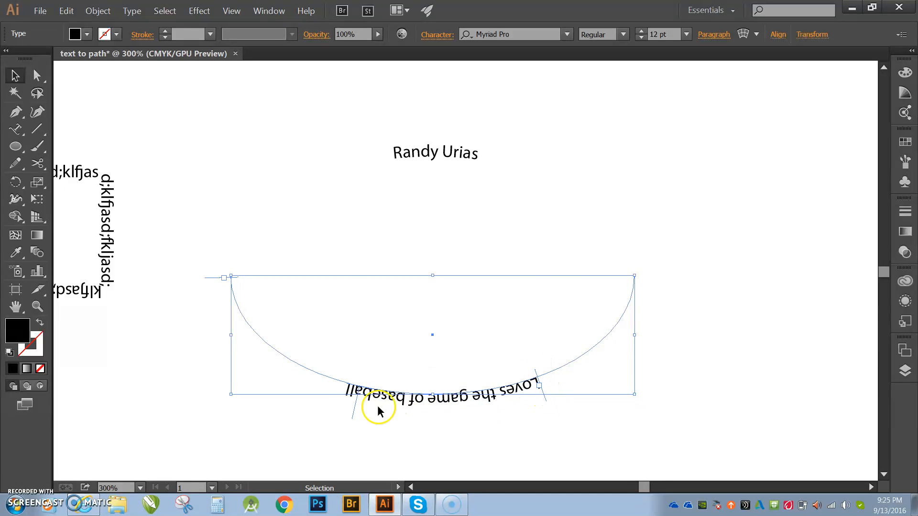
Flip the baseball sentence to the inner side of the lower arc, nudge it slightly right, and deselect it.
{"action": "left_click_drag", "start_coordinate": [354, 419], "coordinate": [523, 365]}
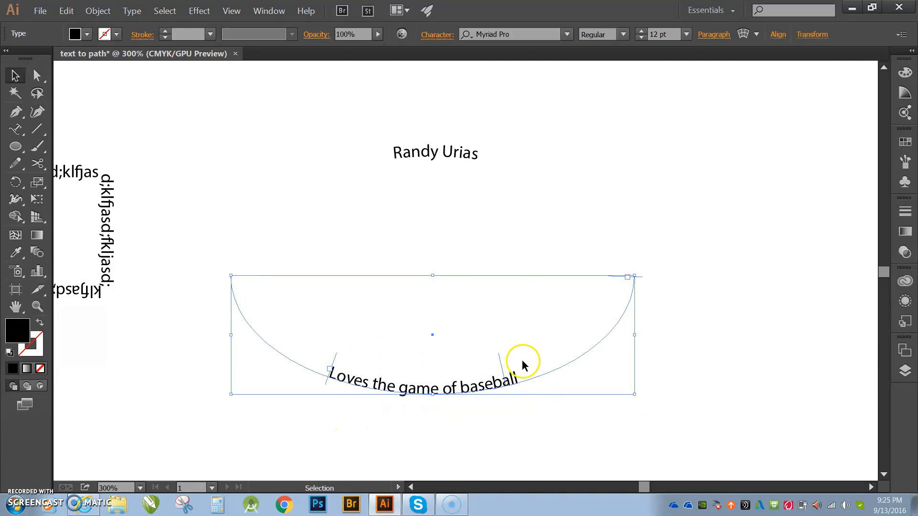
{"action": "left_click_drag", "start_coordinate": [450, 391], "coordinate": [455, 391]}
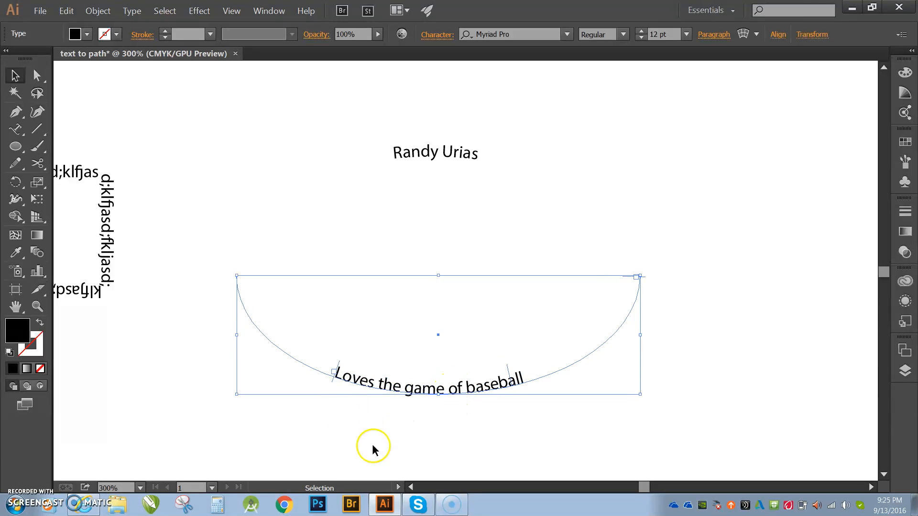
{"action": "left_click", "coordinate": [407, 454]}
Move the baseball sentence up and the name slightly down so the two curved texts sit closer together, and deselect them.
{"action": "left_click_drag", "start_coordinate": [425, 402], "coordinate": [437, 304]}
{"action": "left_click_drag", "start_coordinate": [435, 156], "coordinate": [440, 180]}
{"action": "left_click", "coordinate": [596, 165]}
{"action": "left_click_drag", "start_coordinate": [437, 300], "coordinate": [442, 301]}
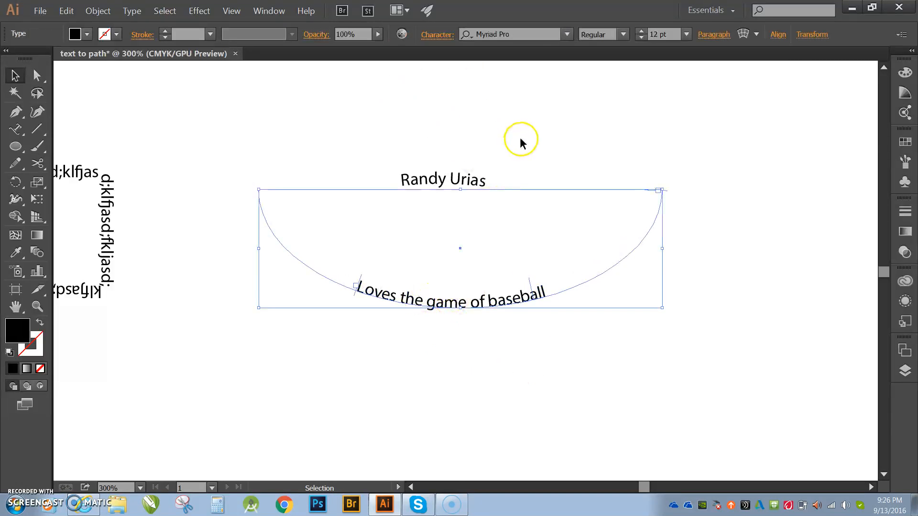
{"action": "left_click", "coordinate": [459, 358]}
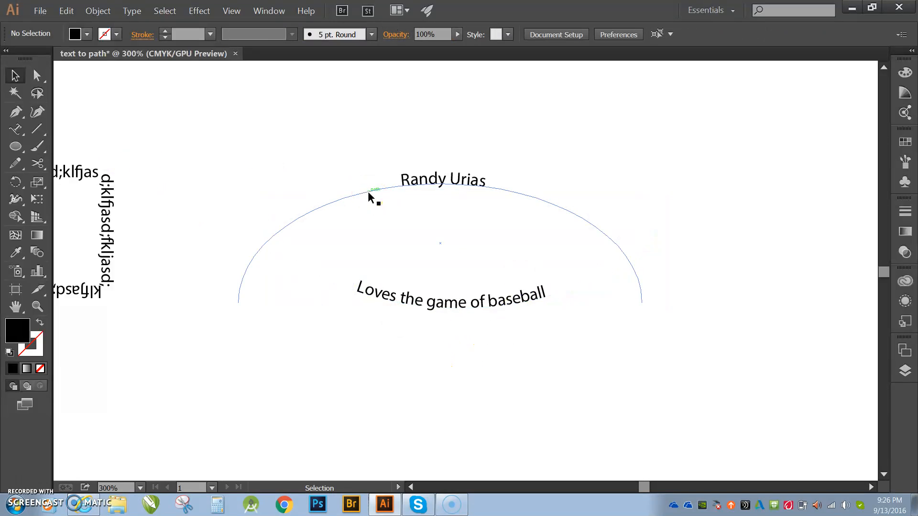
{"action": "key", "text": "ctrl+0"}
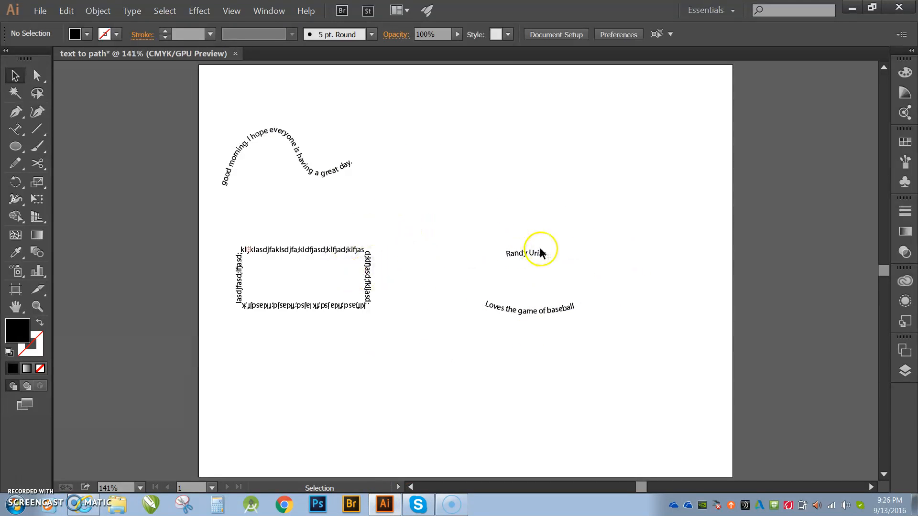
{"action": "left_click", "coordinate": [531, 257]}
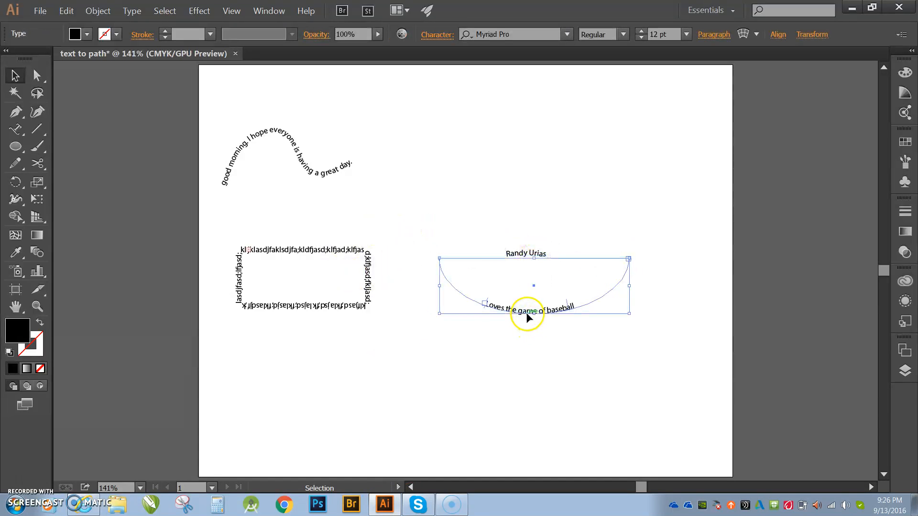
{"action": "left_click", "coordinate": [526, 159]}
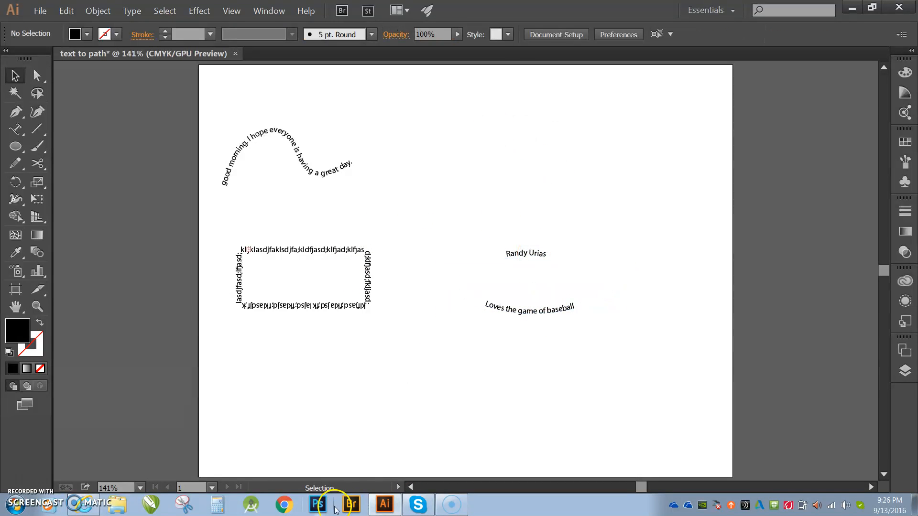